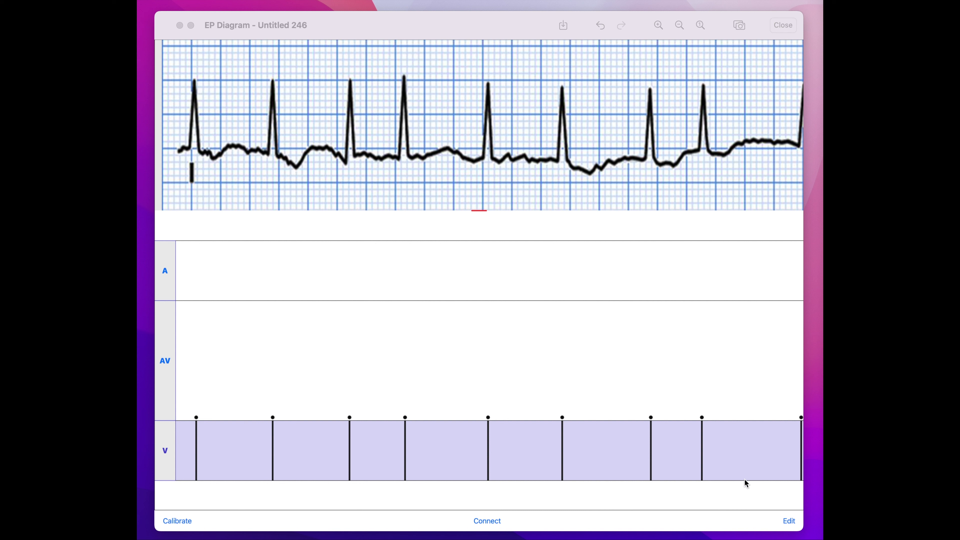
- Try to apply a rhythm to the whole A region of the diagram
left_click(787, 522)
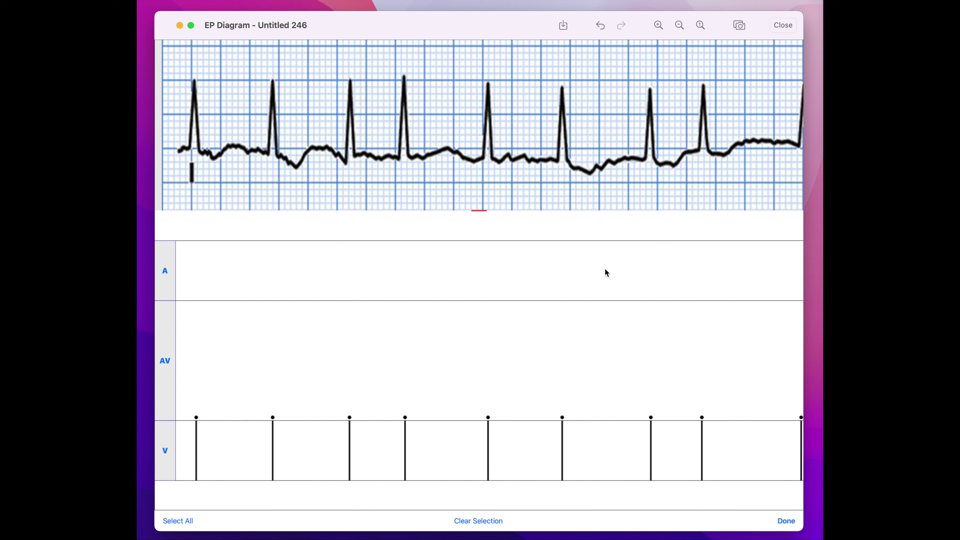
left_click(546, 264)
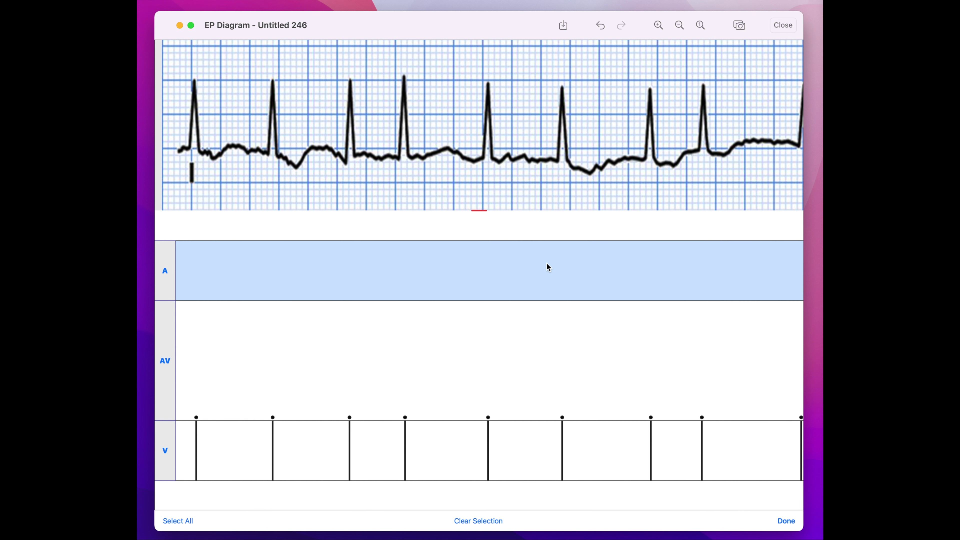
right_click(548, 266)
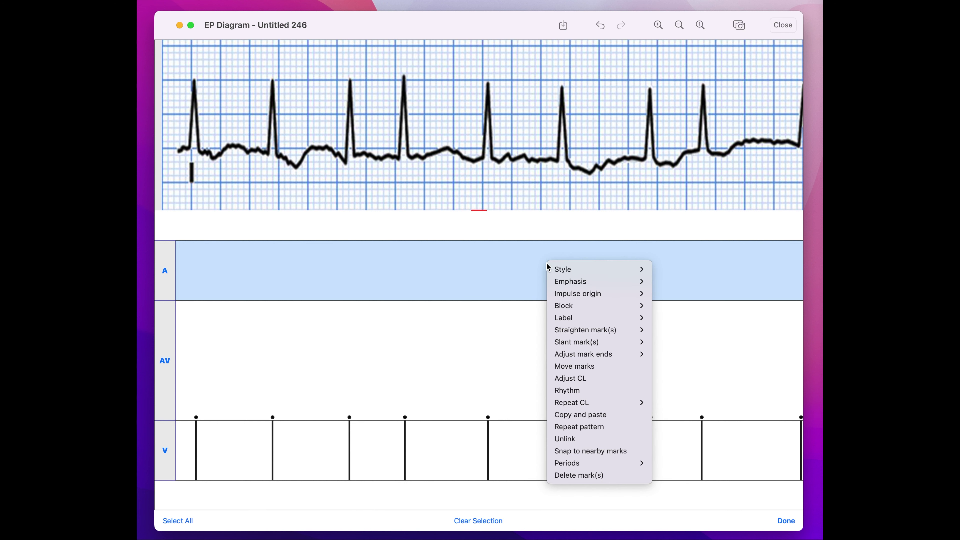
left_click(574, 390)
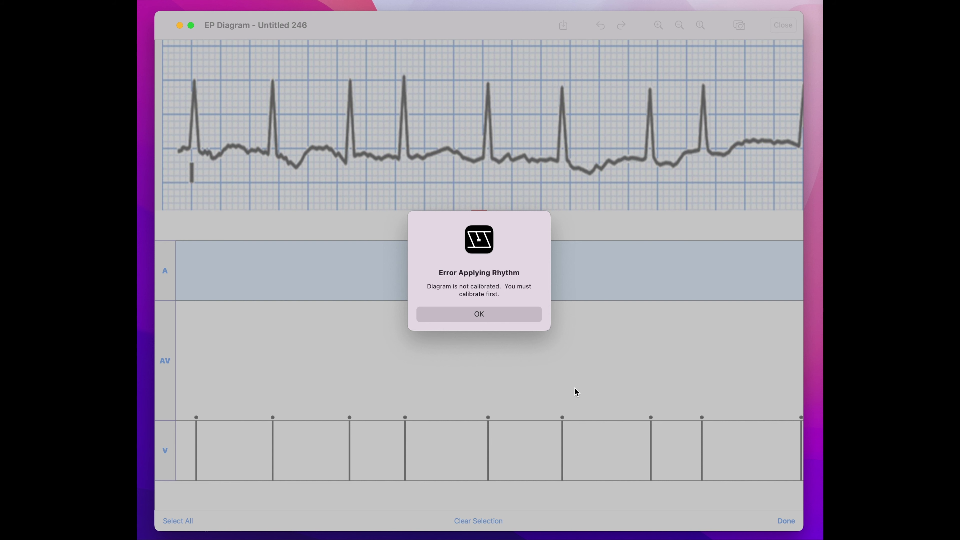
left_click(487, 318)
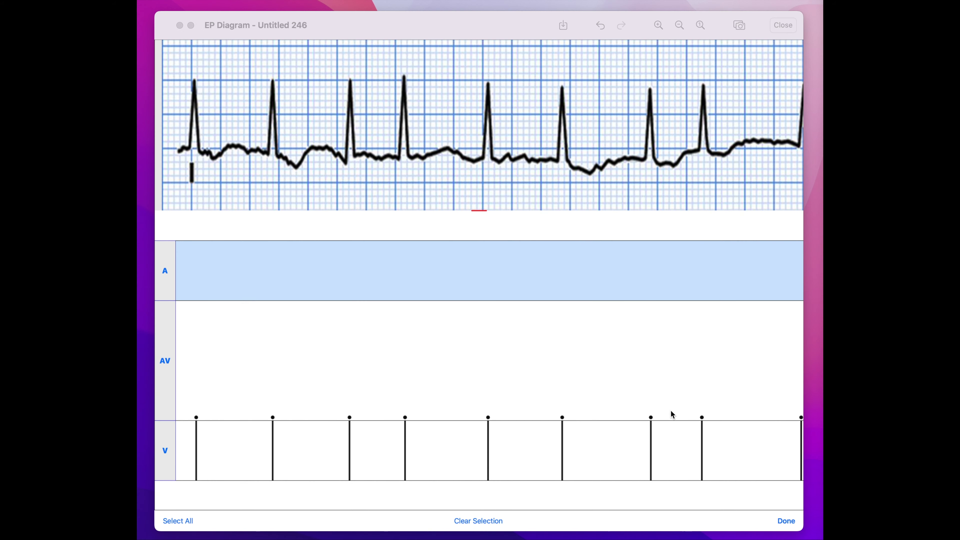
left_click(785, 519)
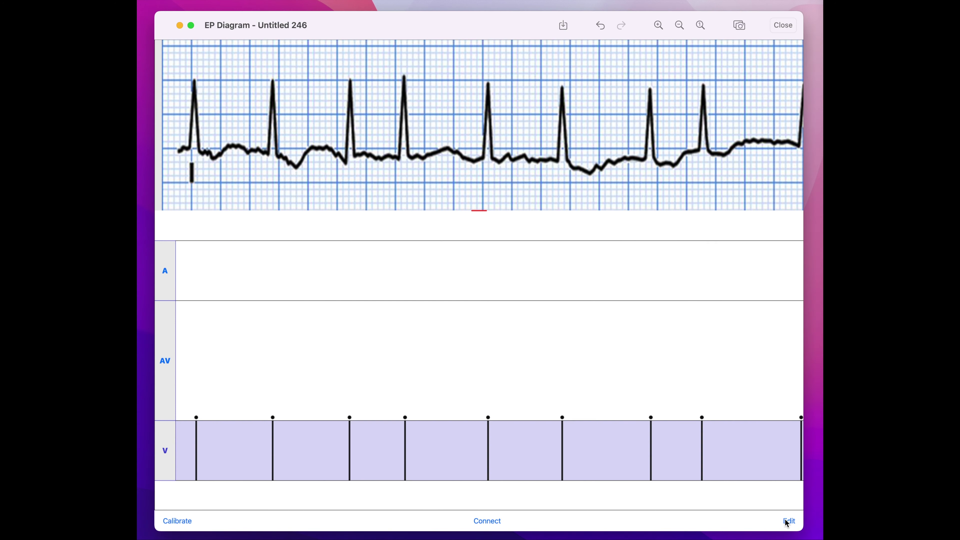
- Calibrate the diagram by fitting the 1000 ms caliper across five large grid squares of the ECG
left_click(179, 521)
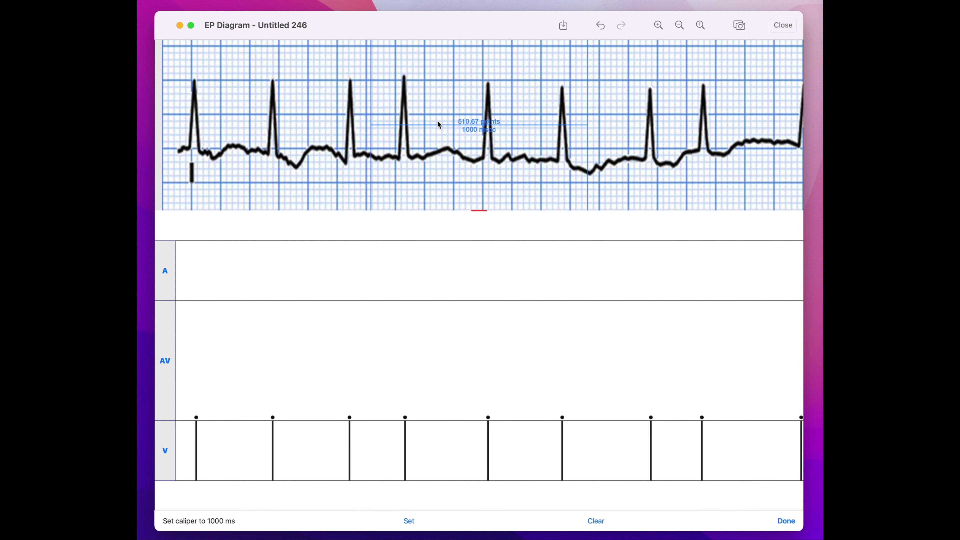
mouse_move(456, 127)
left_mouse_down()
mouse_move(465, 122)
mouse_move(457, 123)
left_mouse_up()
left_click(584, 175)
left_click_drag(583, 175, 509, 196)
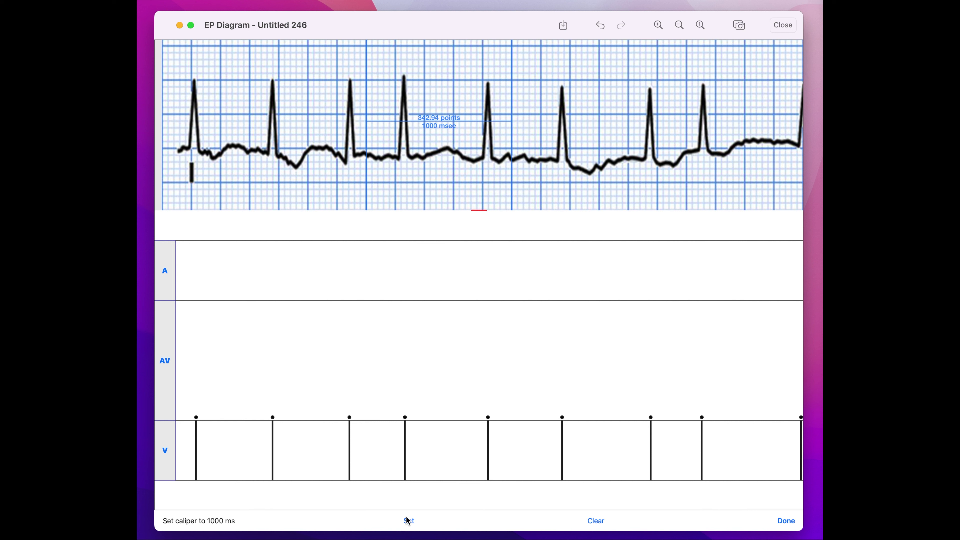
left_click(409, 520)
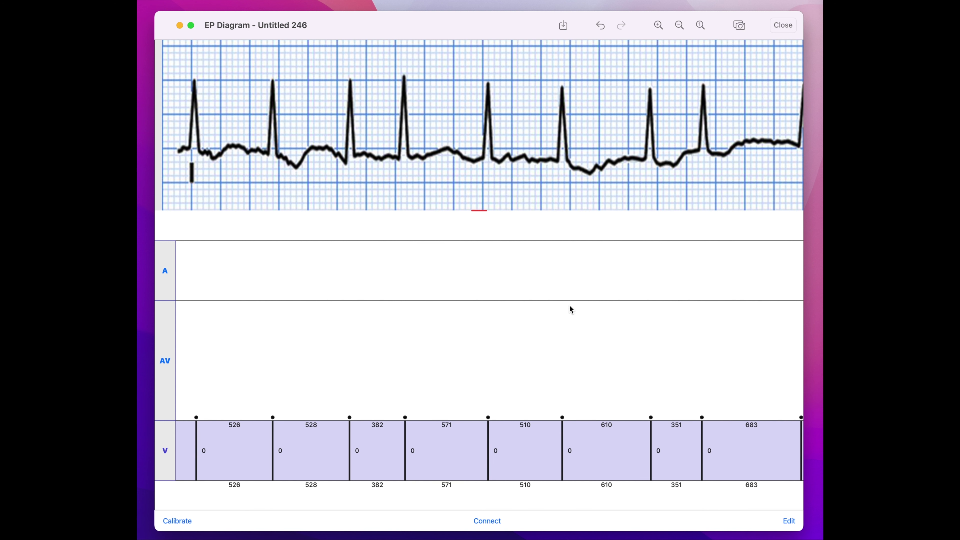
- Apply a regular rhythm with a 600 msec cycle length to the whole A region
left_click(789, 521)
left_click(602, 276)
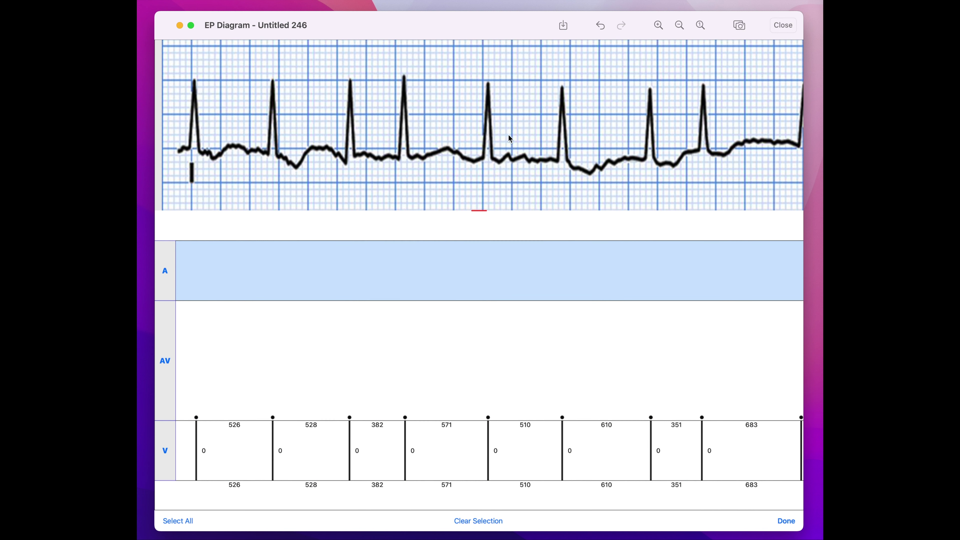
right_click(402, 266)
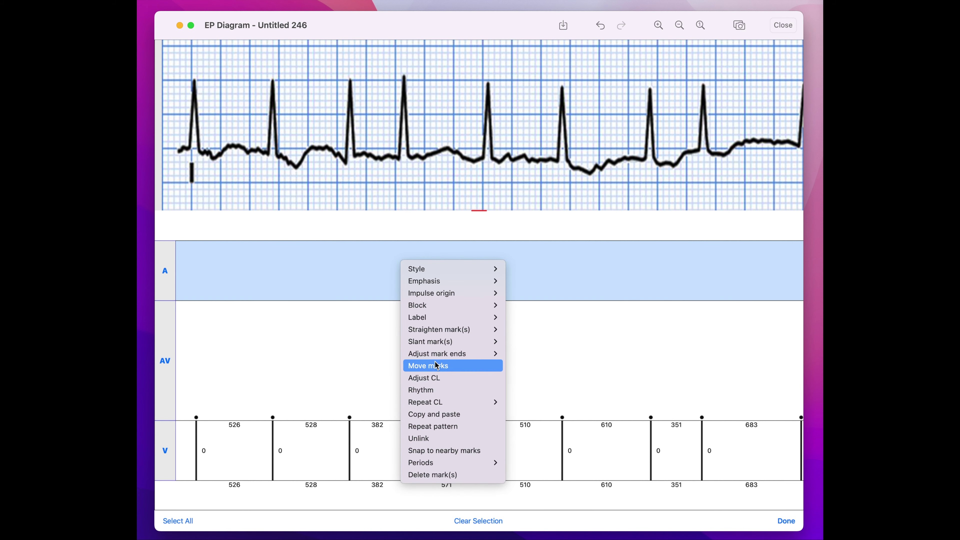
left_click(434, 391)
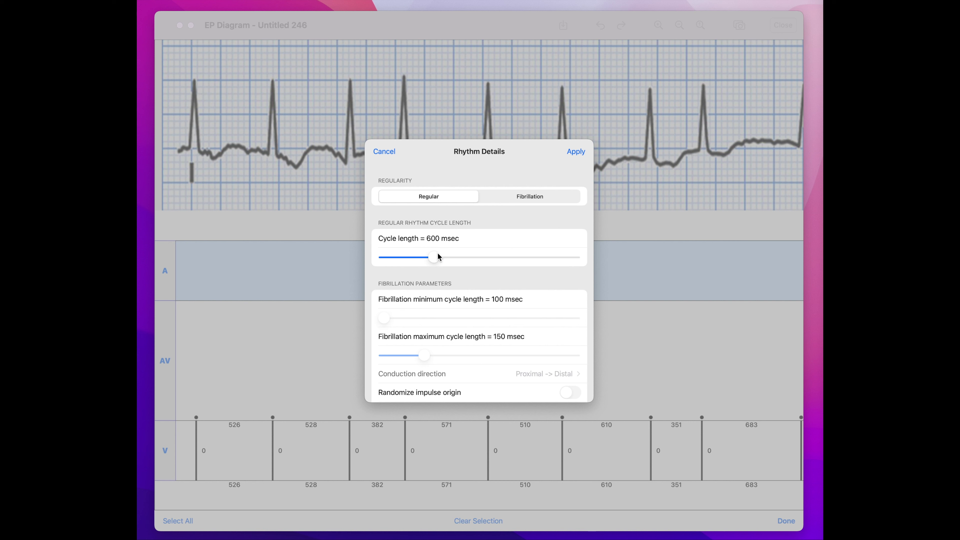
left_click(577, 150)
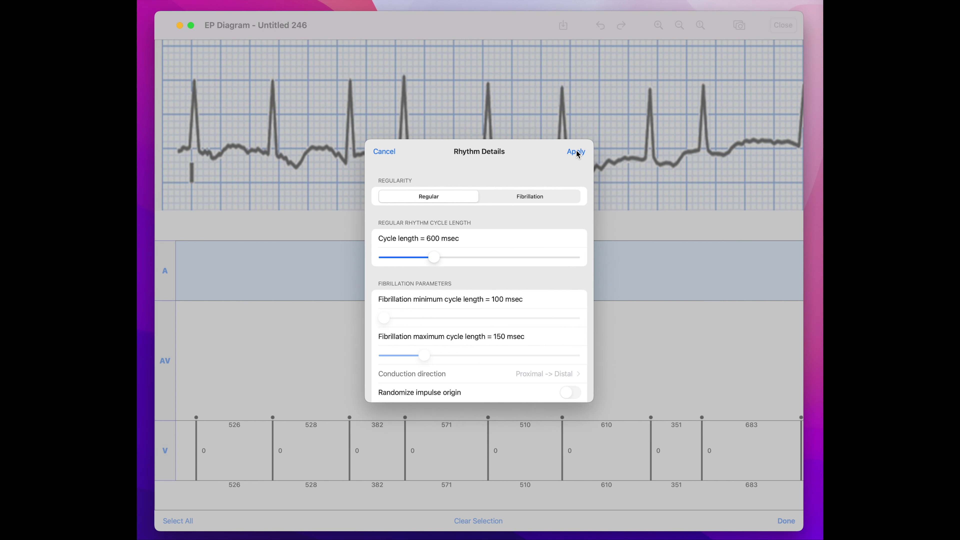
left_click(577, 152)
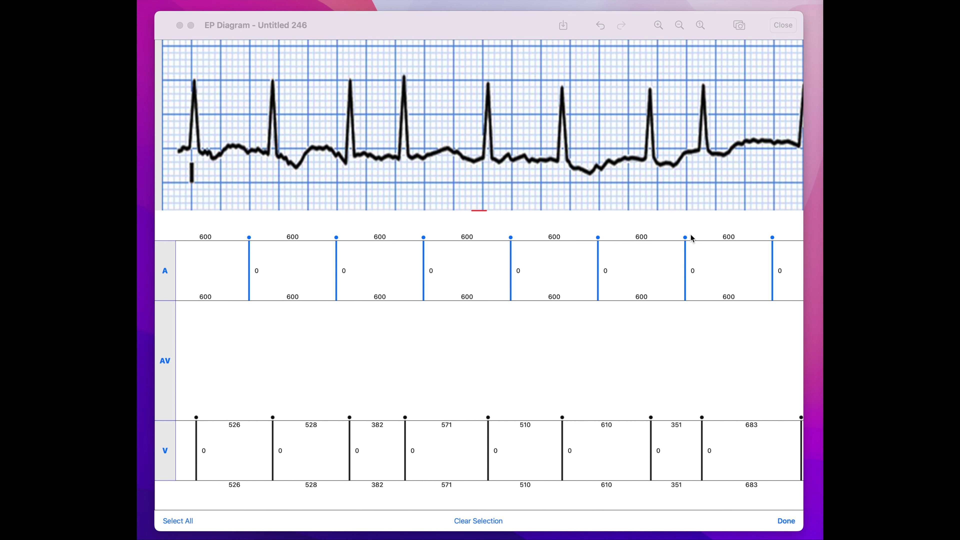
- Replace the A region's rhythm with fibrillation, using cycle lengths from 100 to 150 msec
left_click(629, 265)
left_click(628, 265)
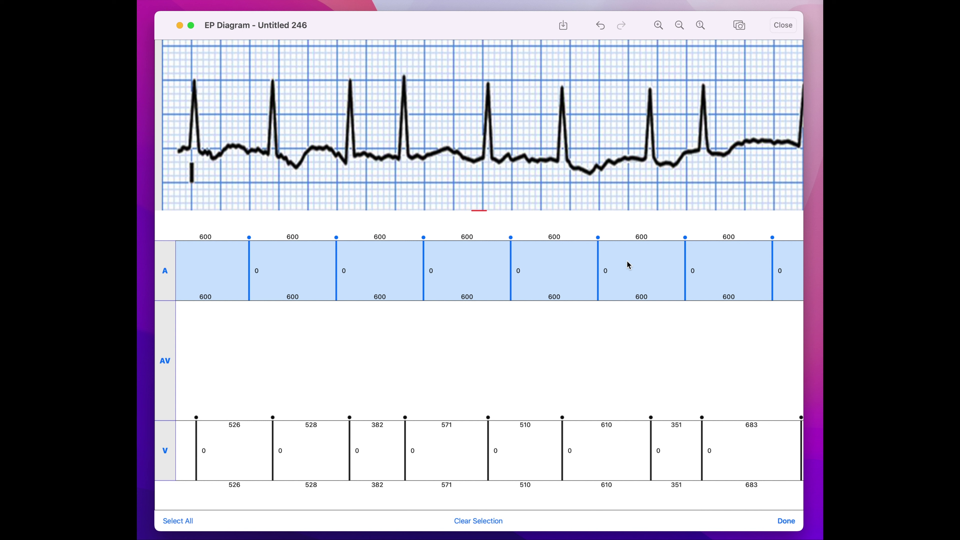
right_click(629, 264)
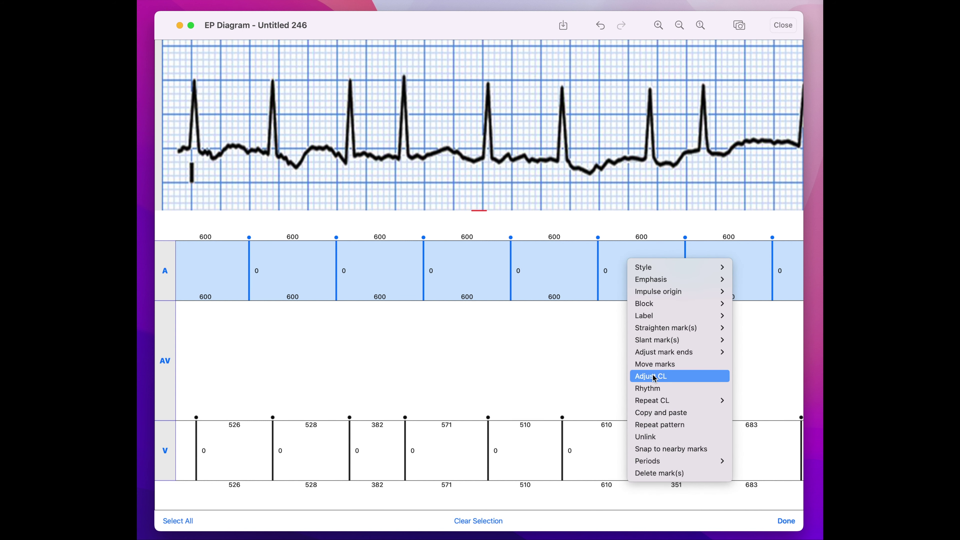
left_click(656, 388)
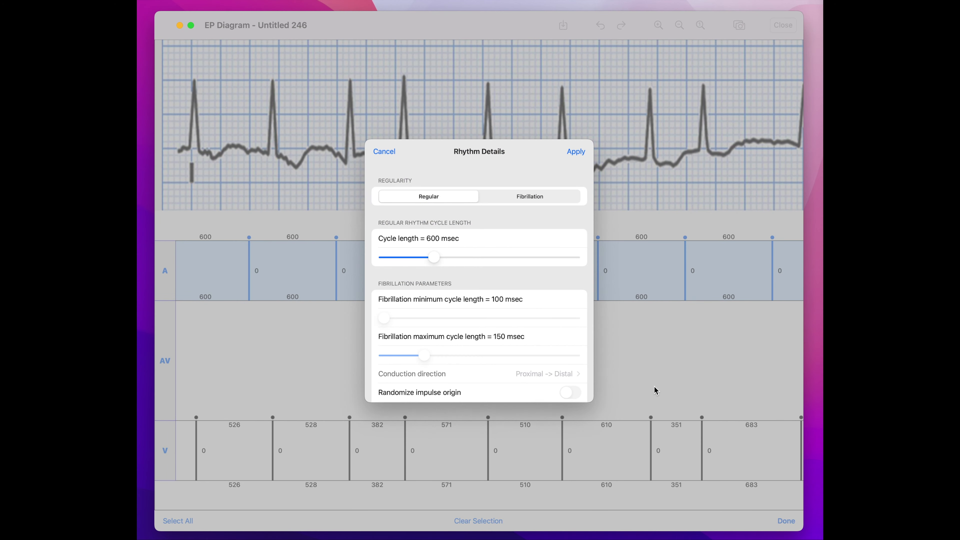
left_click(548, 197)
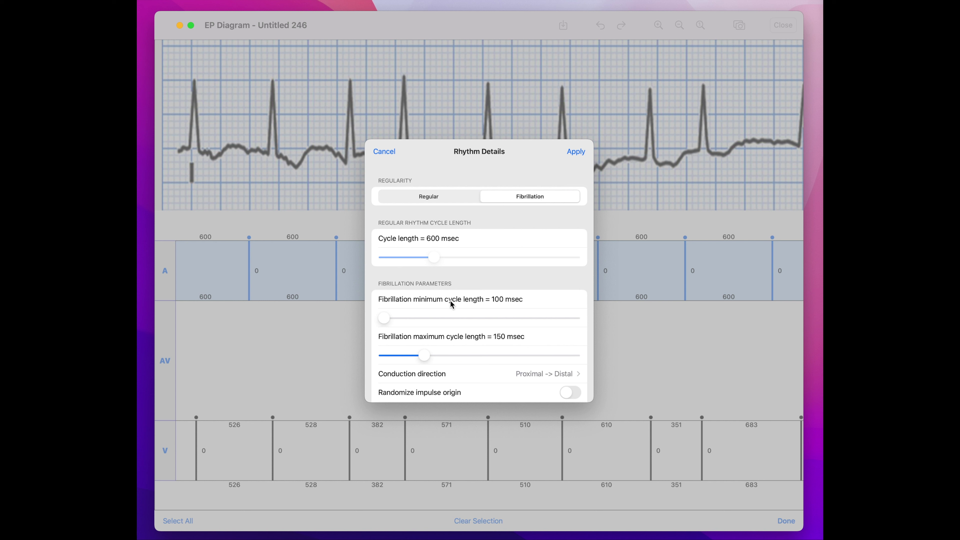
mouse_move(386, 319)
left_mouse_down()
mouse_move(401, 320)
mouse_move(382, 317)
left_mouse_up()
left_click(573, 152)
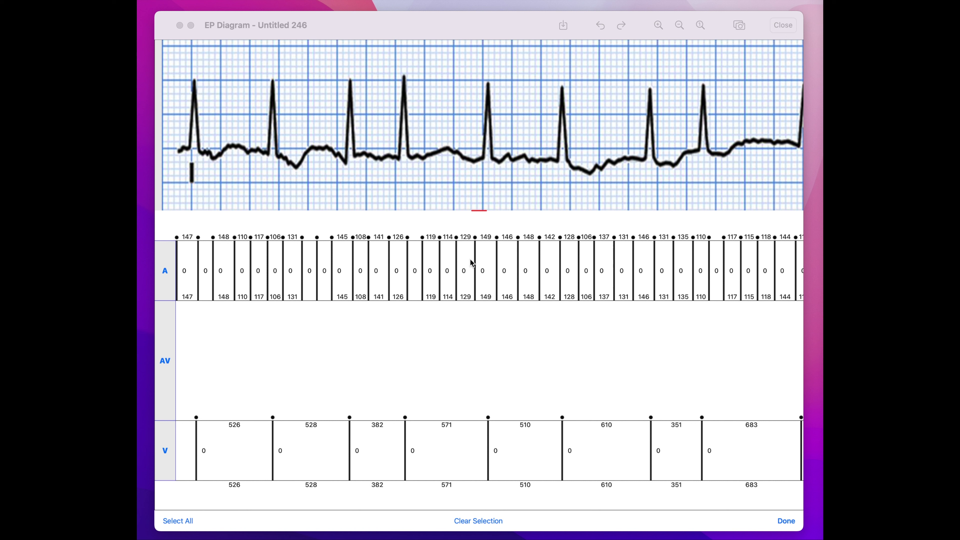
- Reapply fibrillation to the whole A region with randomized conduction time, replacing the existing marks
left_click(168, 269)
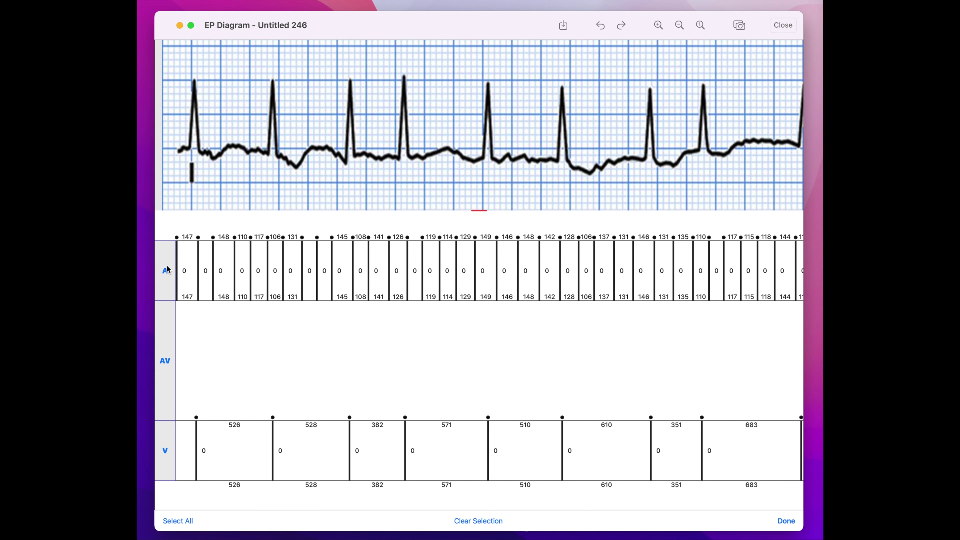
left_click(169, 269)
right_click(295, 266)
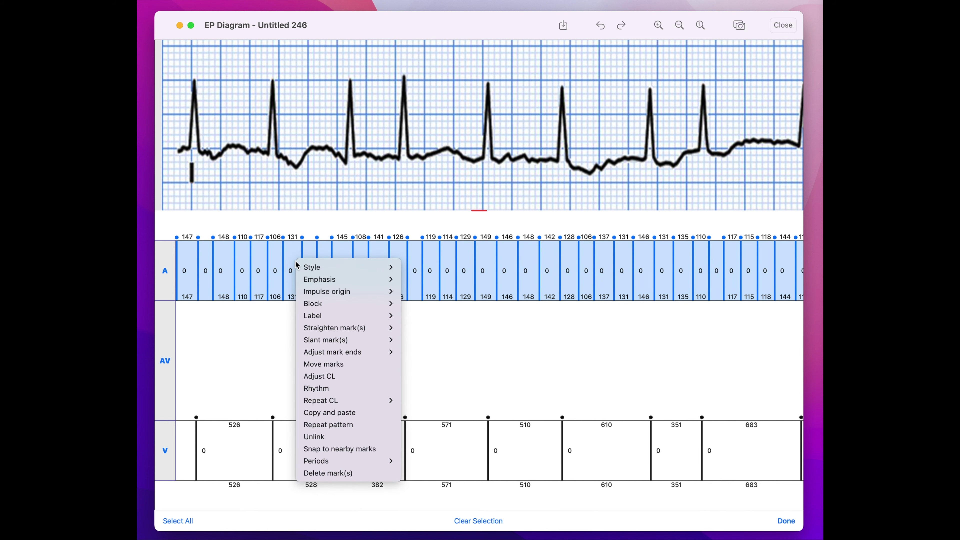
left_click(322, 389)
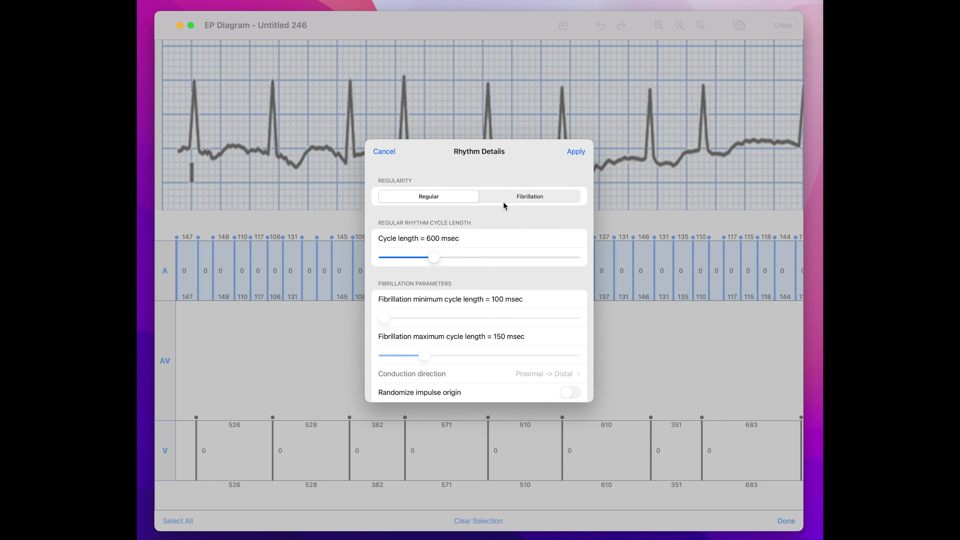
left_click(522, 197)
scroll(491, 282, "down", 5)
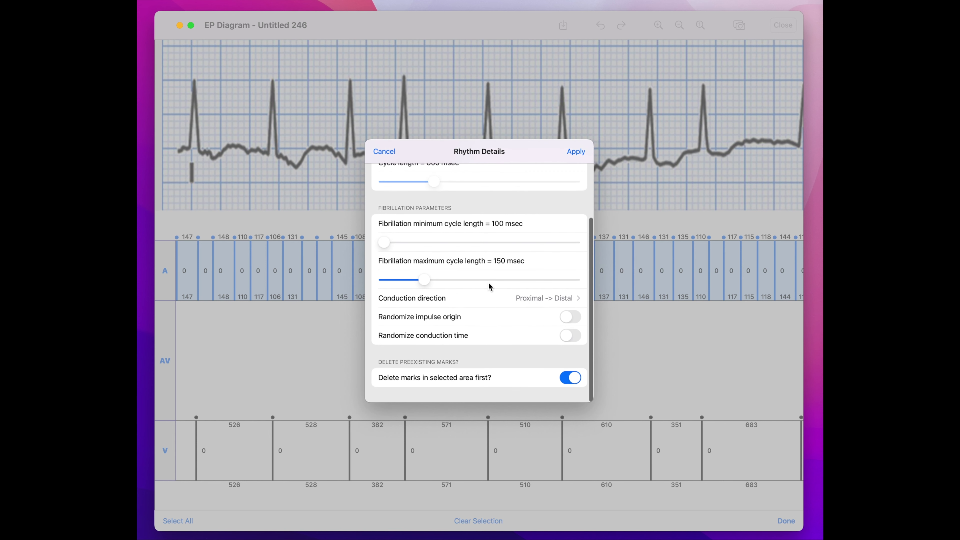
left_click(571, 335)
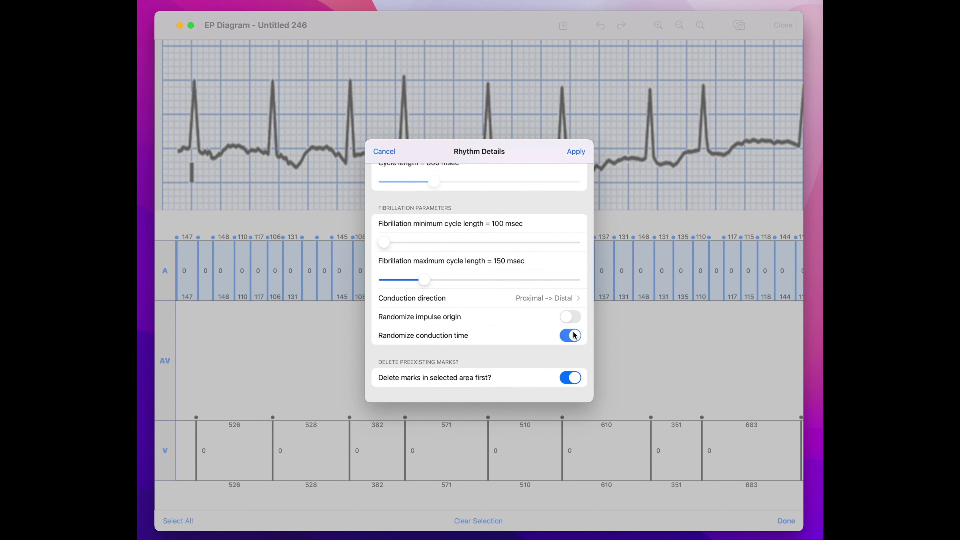
left_click(578, 152)
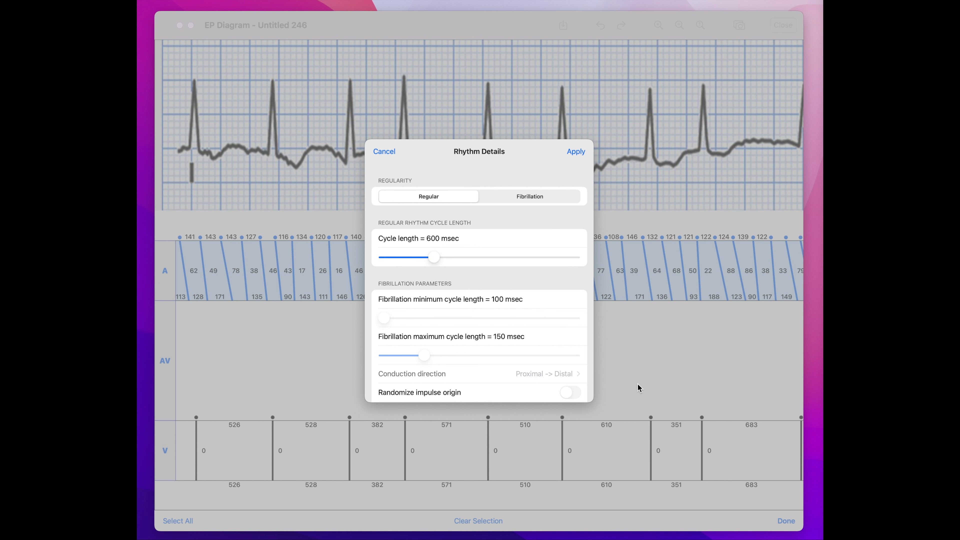
- Reapply fibrillation to the A region with both impulse origin and conduction time randomized
left_click(543, 199)
scroll(542, 261, "down", 5)
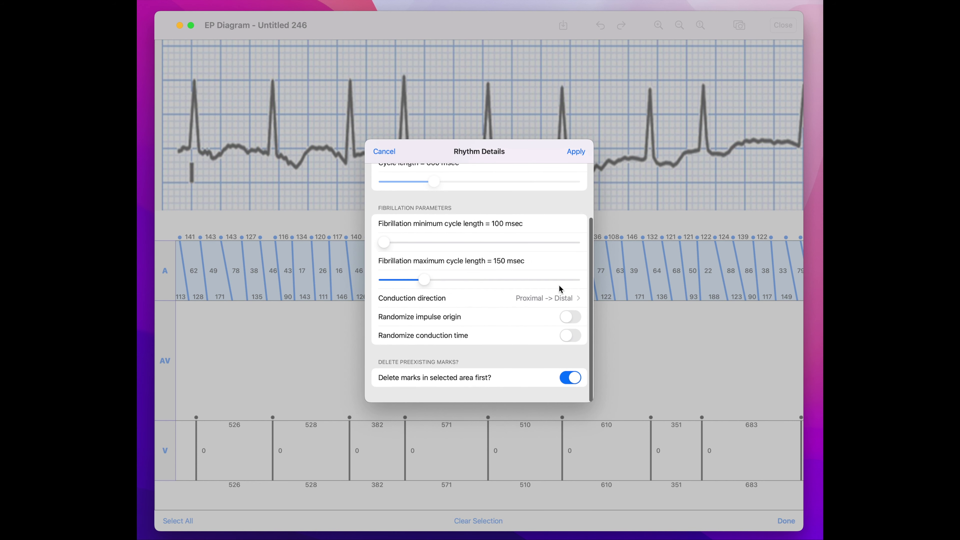
left_click(576, 336)
left_click(573, 317)
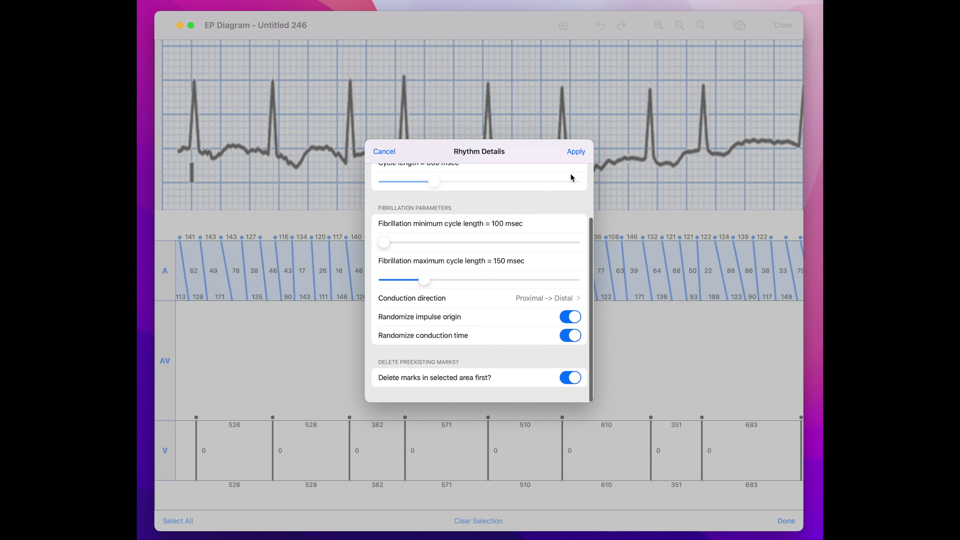
left_click(576, 152)
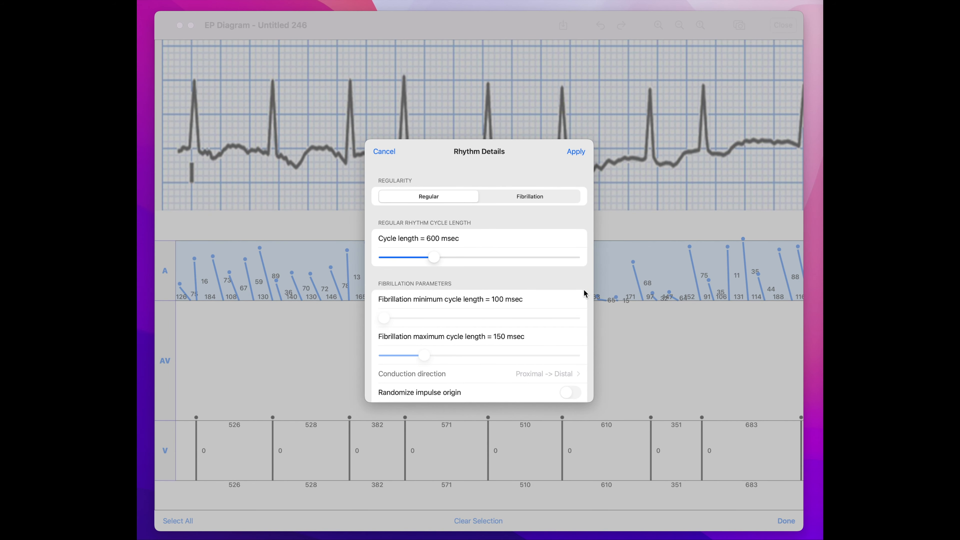
- Reapply fibrillation to the A region with random conduction direction, randomized impulse origin and randomized conduction time, and finish editing
left_click(551, 201)
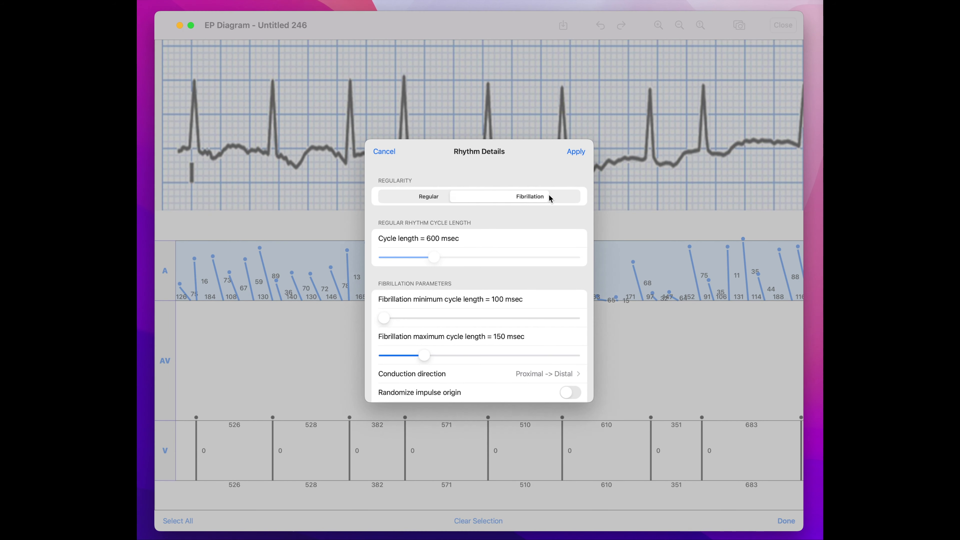
scroll(530, 304, "down", 3)
left_click(577, 334)
left_click(576, 316)
left_click(570, 298)
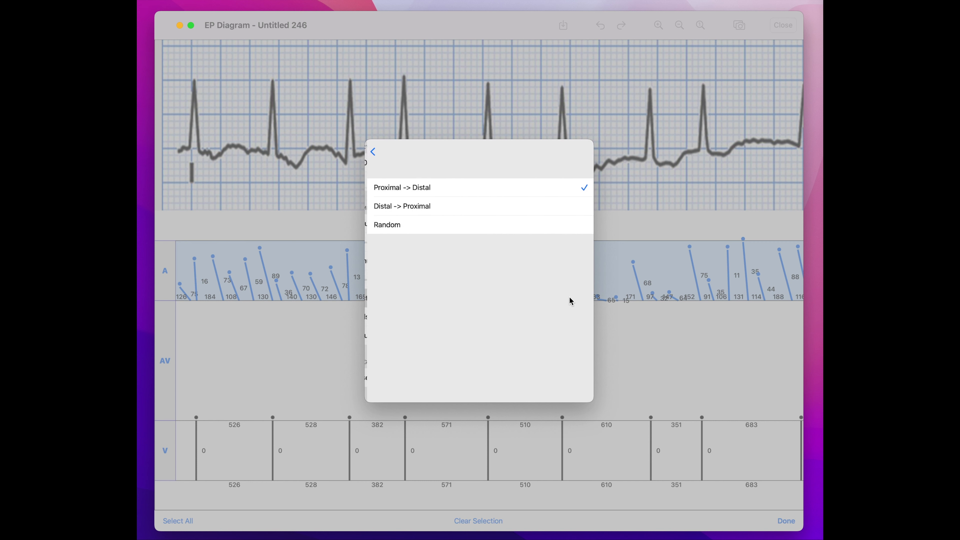
left_click(547, 226)
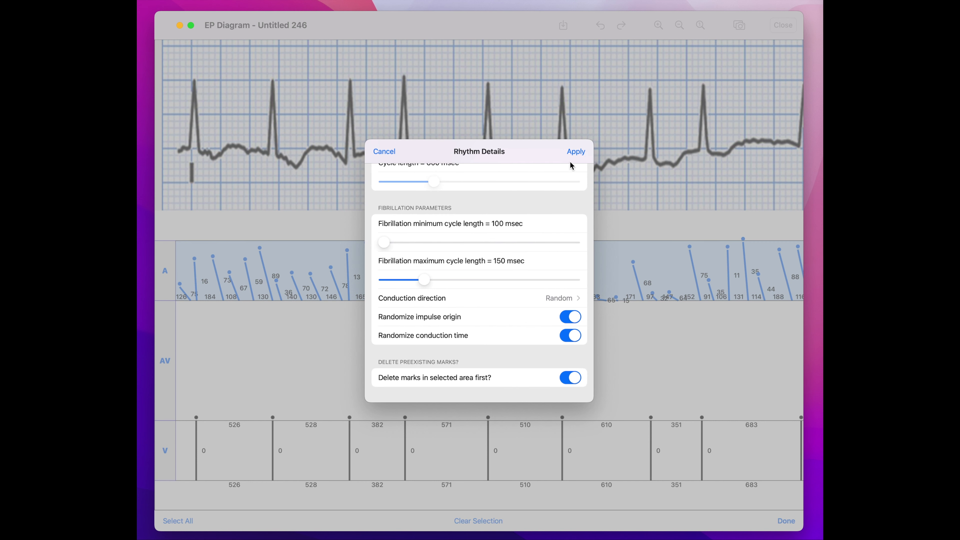
left_click(574, 152)
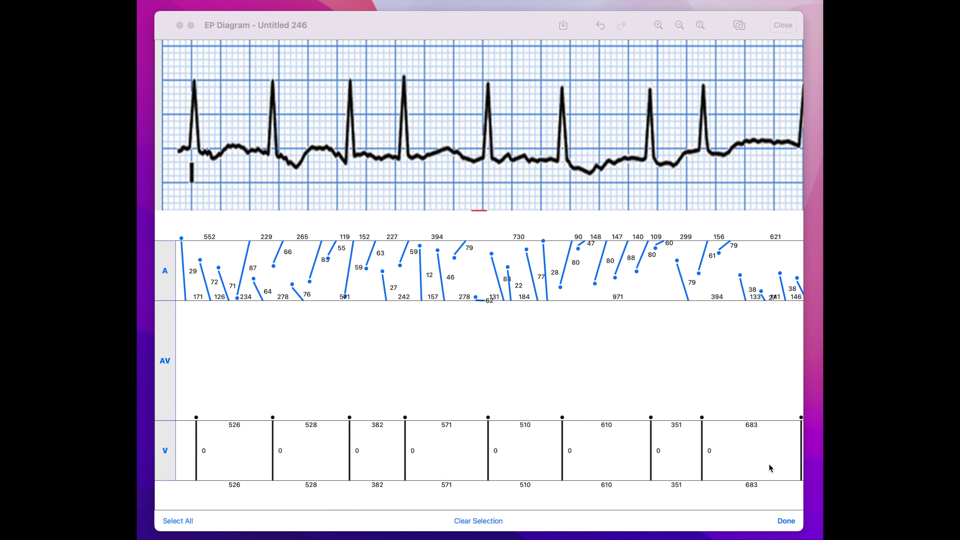
left_click(786, 521)
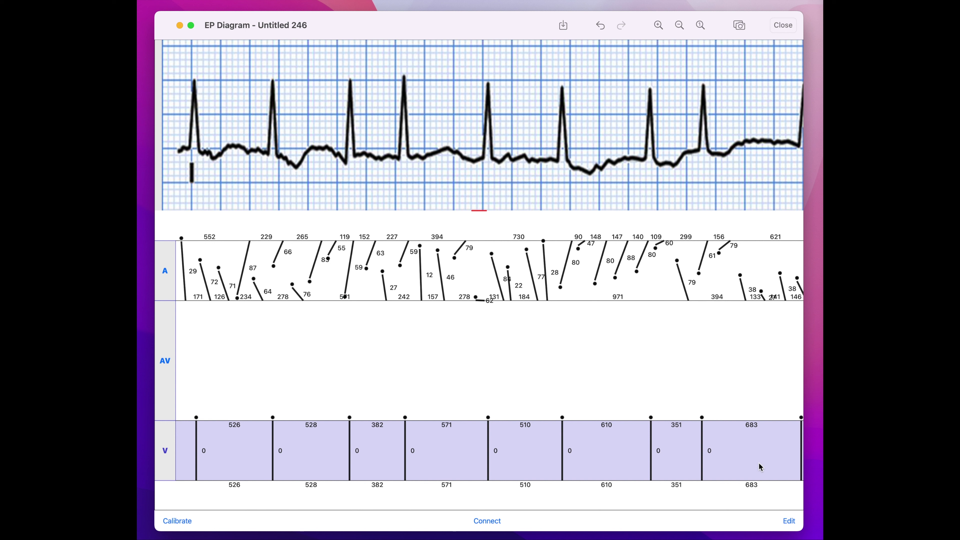
- Connect the first A mark to the first V mark and the third A mark to the second V mark across the AV region
left_click(486, 521)
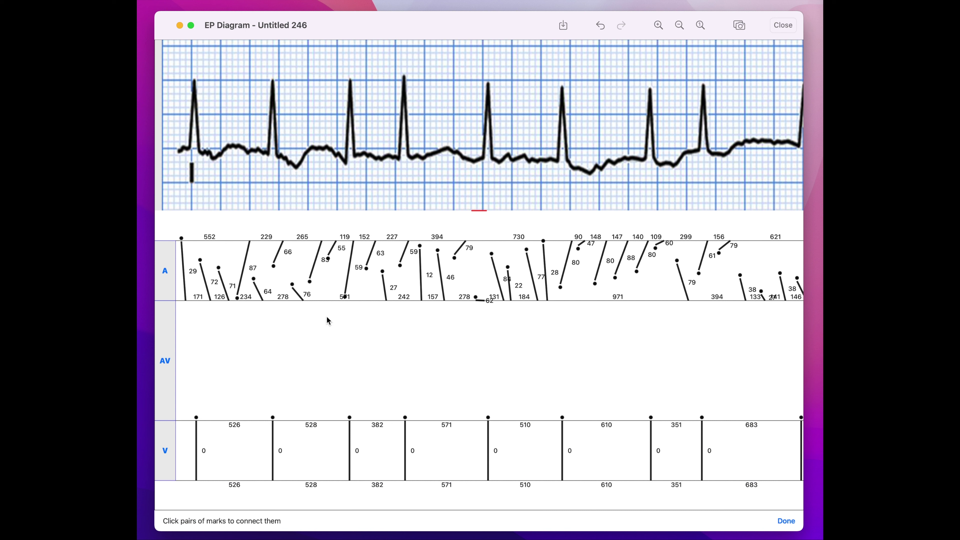
left_click(187, 293)
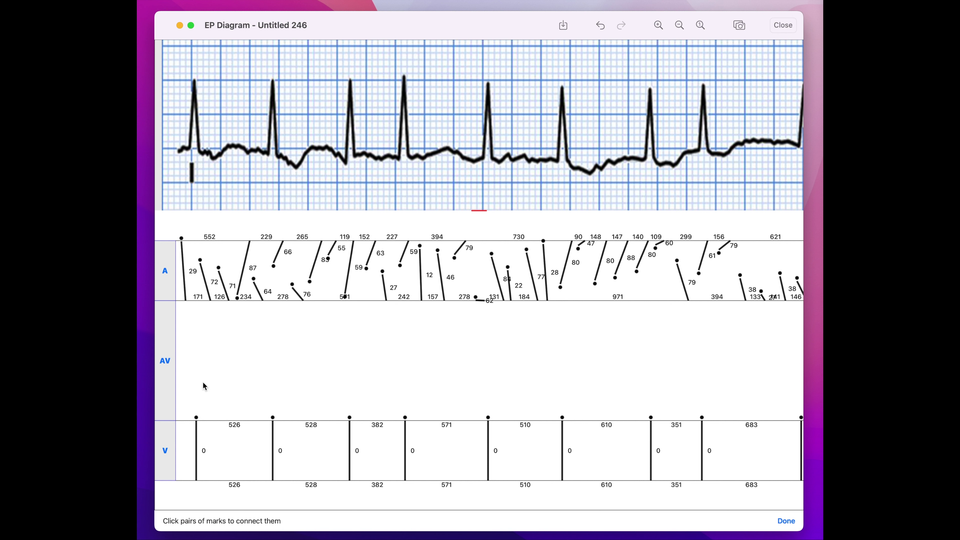
left_click(198, 433)
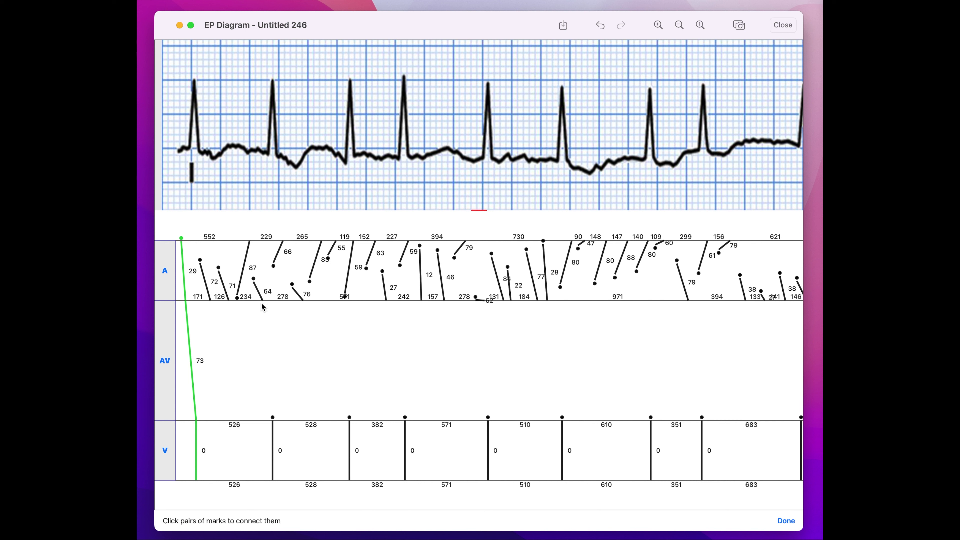
left_click(227, 288)
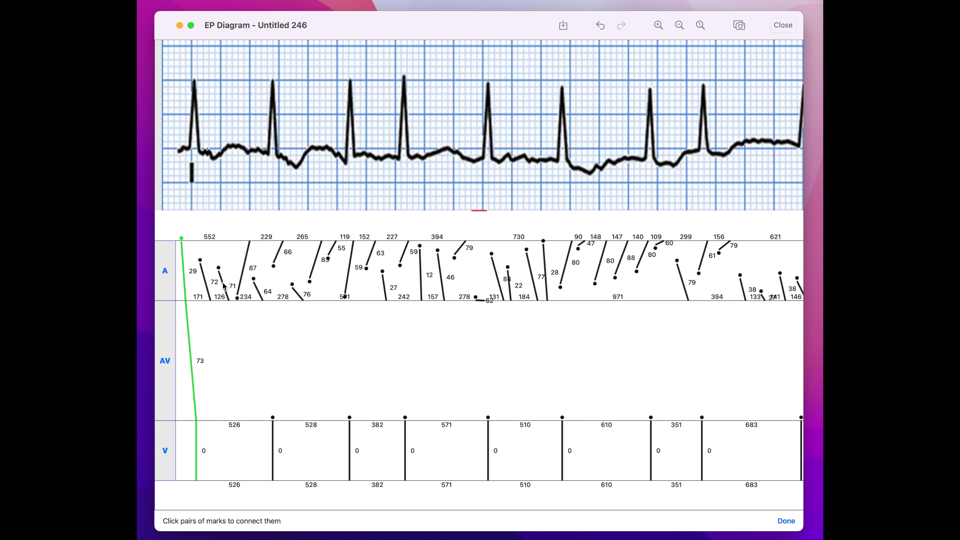
left_click(274, 438)
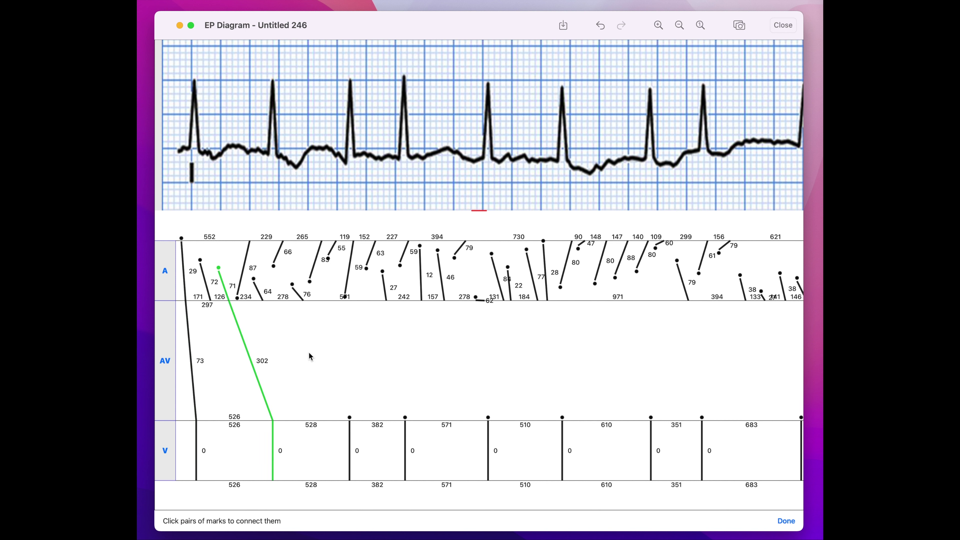
- Connect the A marks labelled 76 and 27 to the third and fourth V marks respectively, and finish connecting
left_click(304, 311)
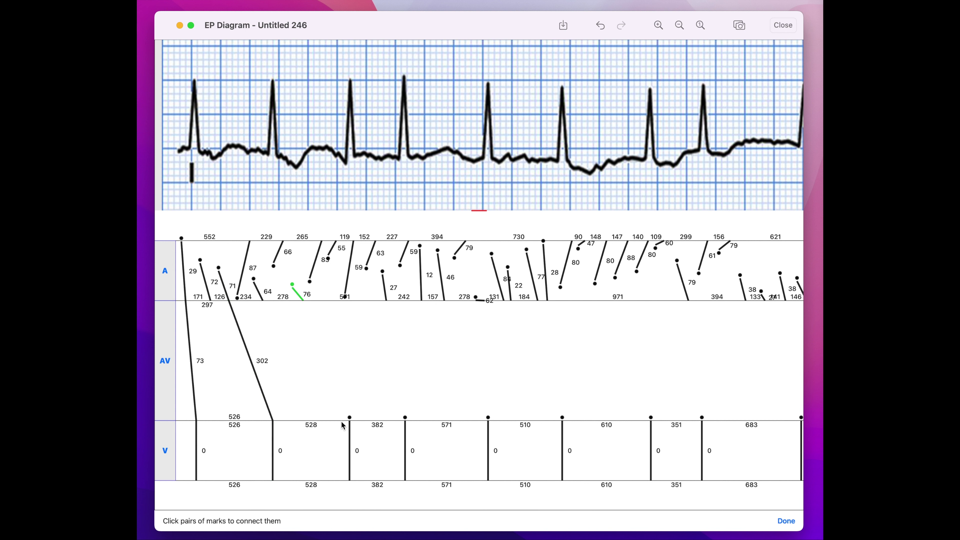
left_click(350, 440)
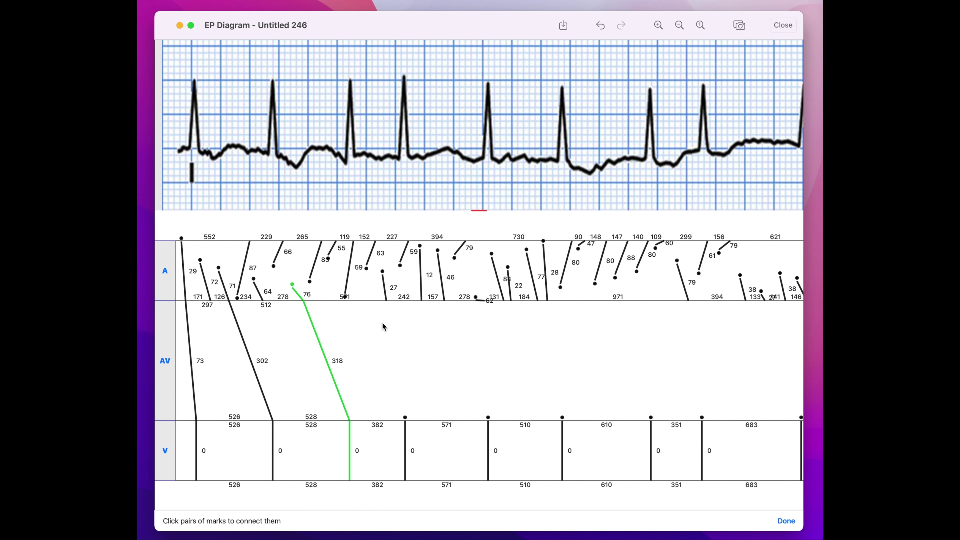
left_click(387, 299)
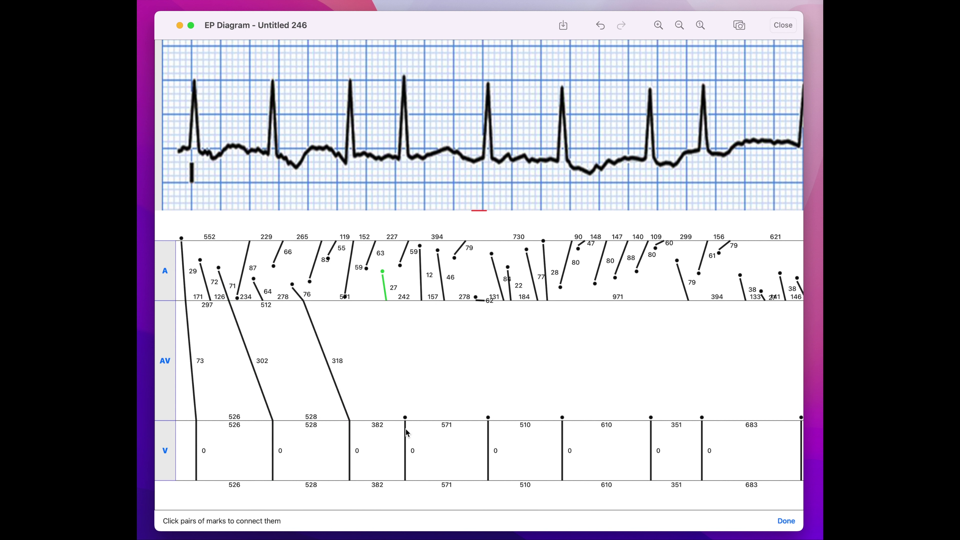
left_click(407, 430)
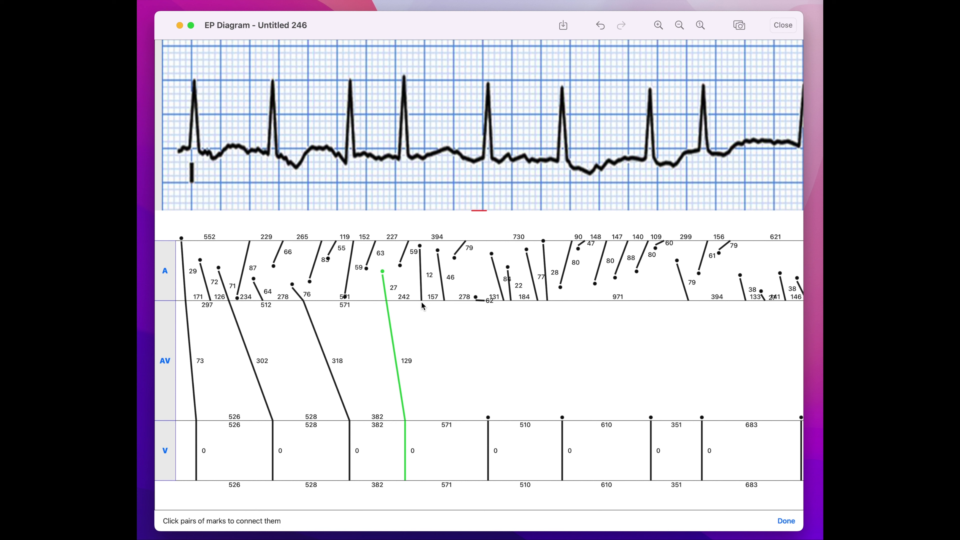
left_click(786, 521)
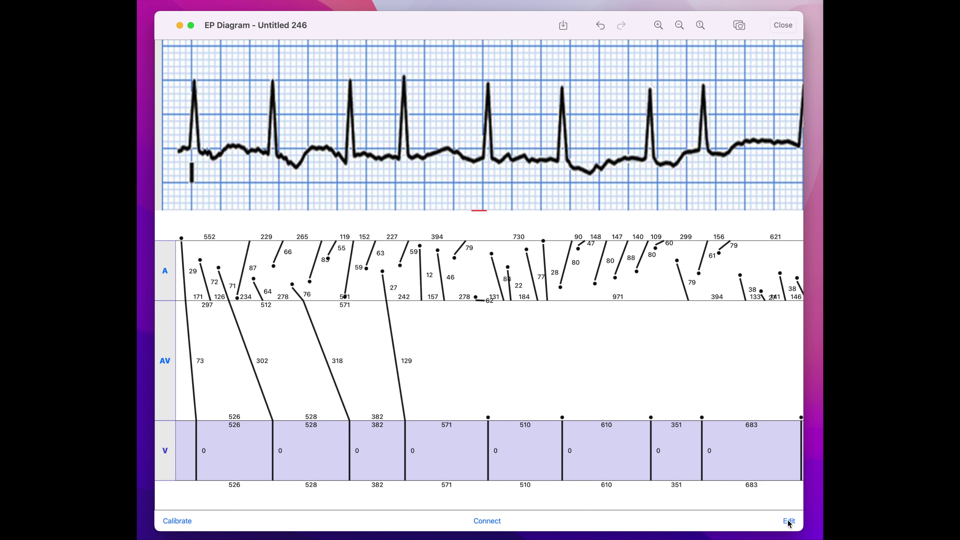
- Draw blocked AV conduction marks of about 204 and 234 msec, continuing from the A marks labelled 12 and 64 and ending partway down the region
left_click_drag(424, 302, 451, 342)
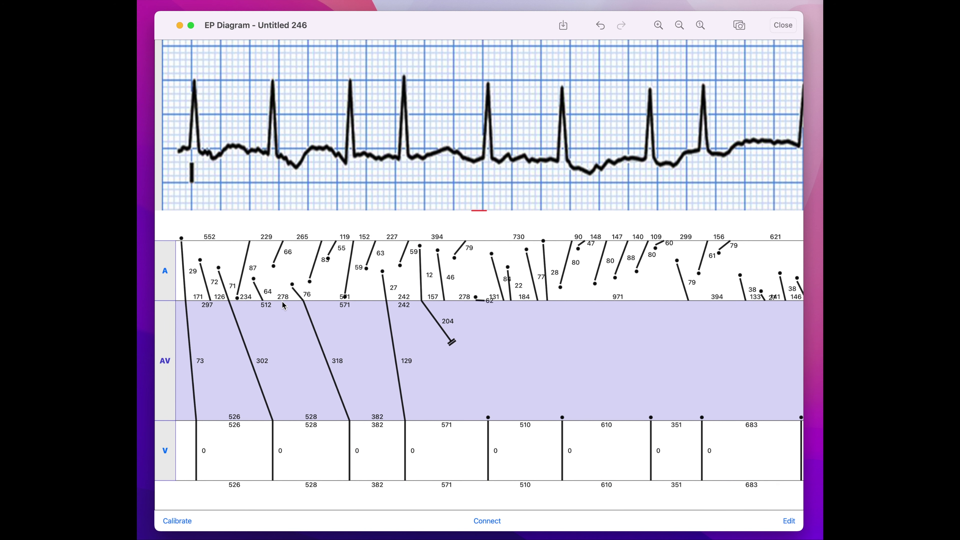
left_click_drag(264, 302, 297, 366)
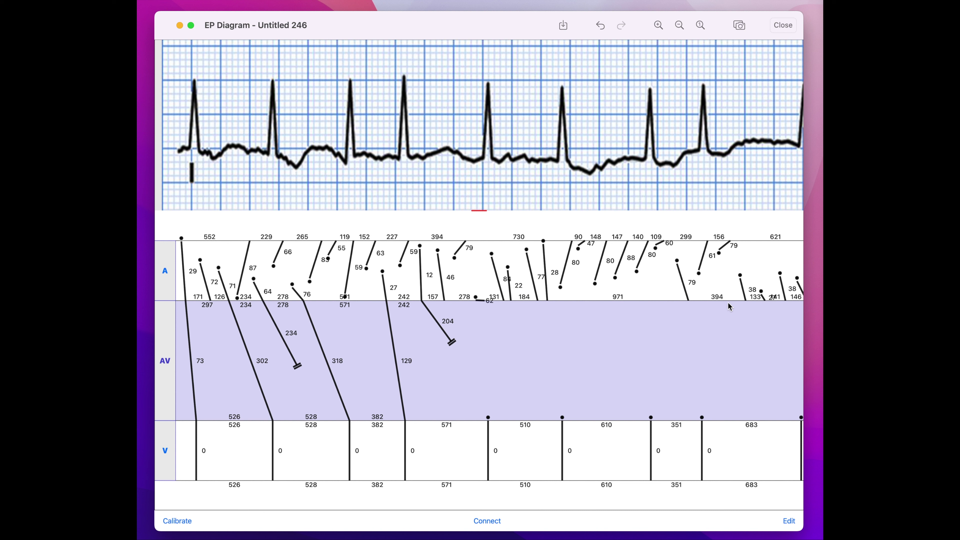